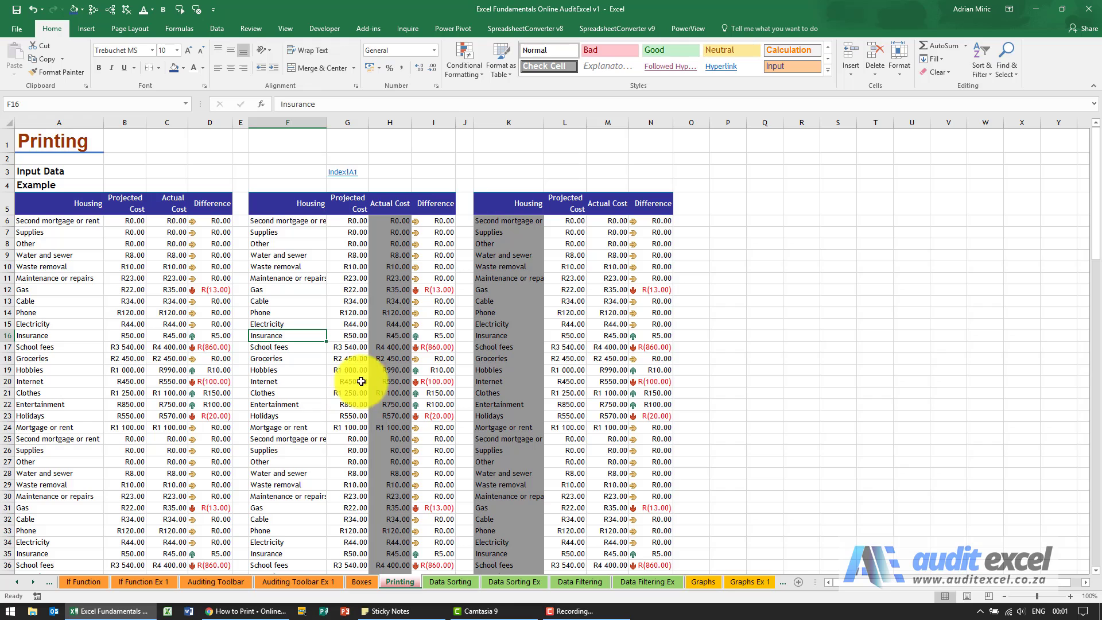
Step: Inspect the extent of the Printing sheet by jumping to its last column and last row, then return to cell A1
left_click(117, 147)
key("ctrl+Right")
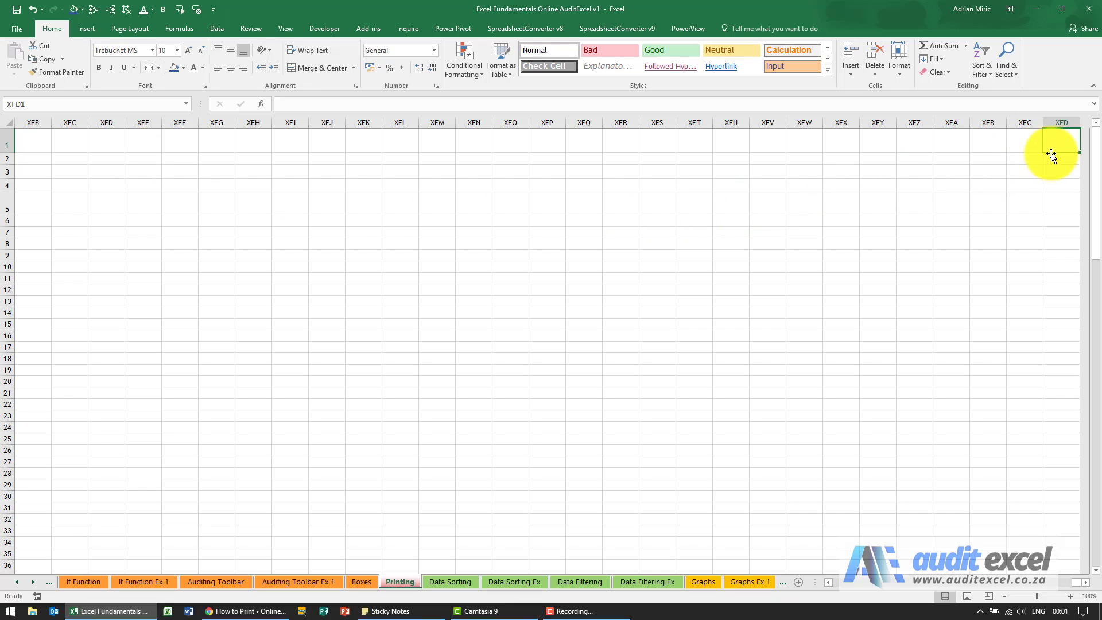
key("ctrl+Down")
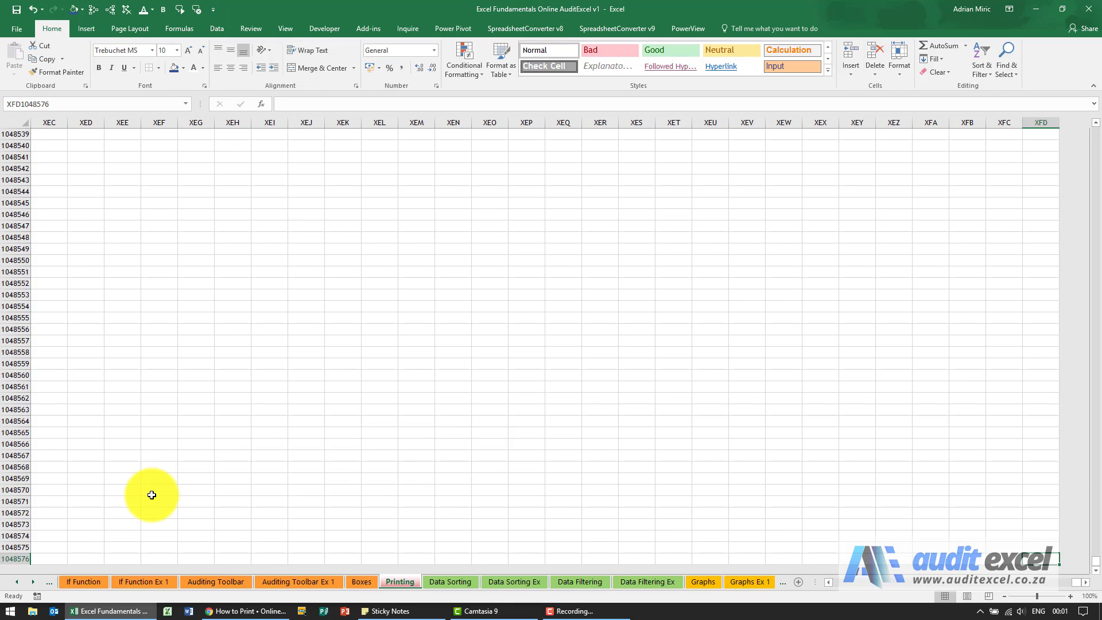
key("ctrl+Left")
key("ctrl+Up")
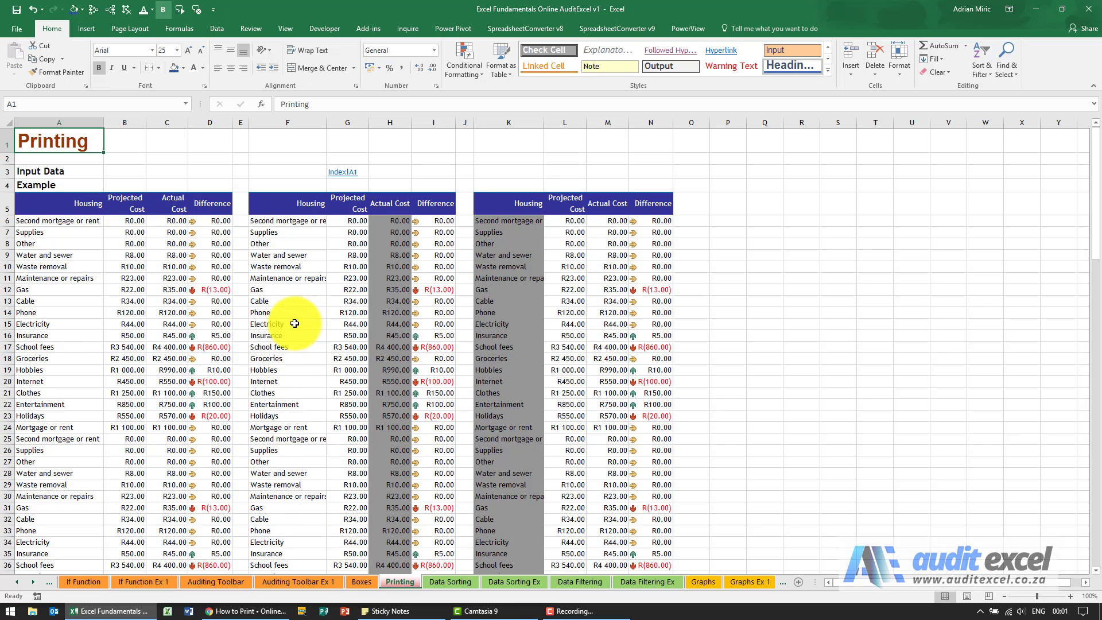
Step: Preview the Printing sheet for print, view the second page and return to the first page
left_click(19, 28)
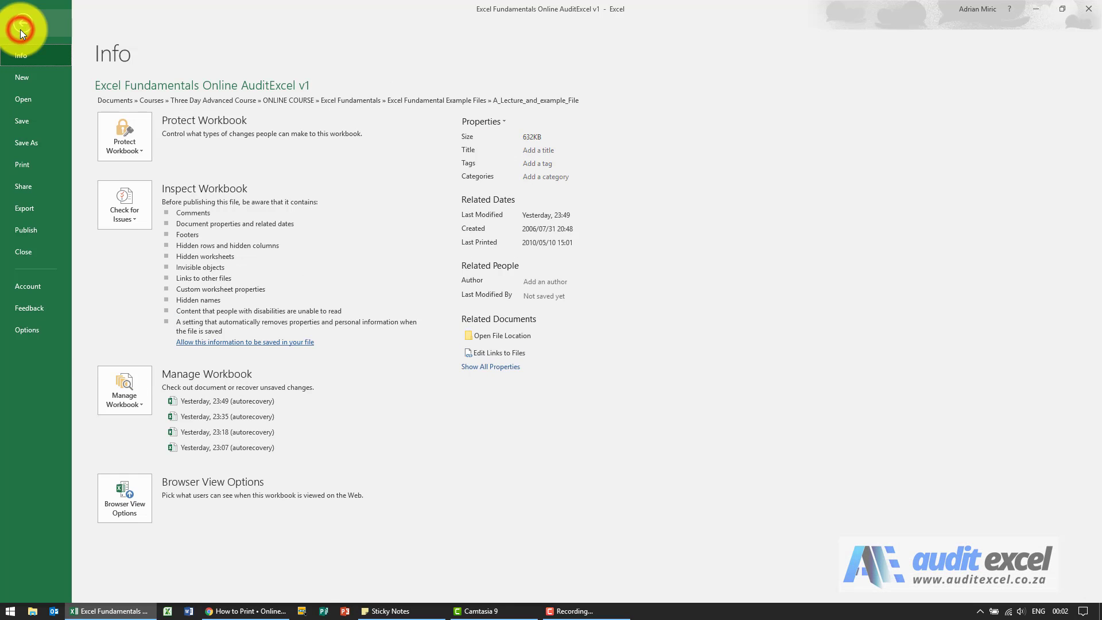
left_click(26, 167)
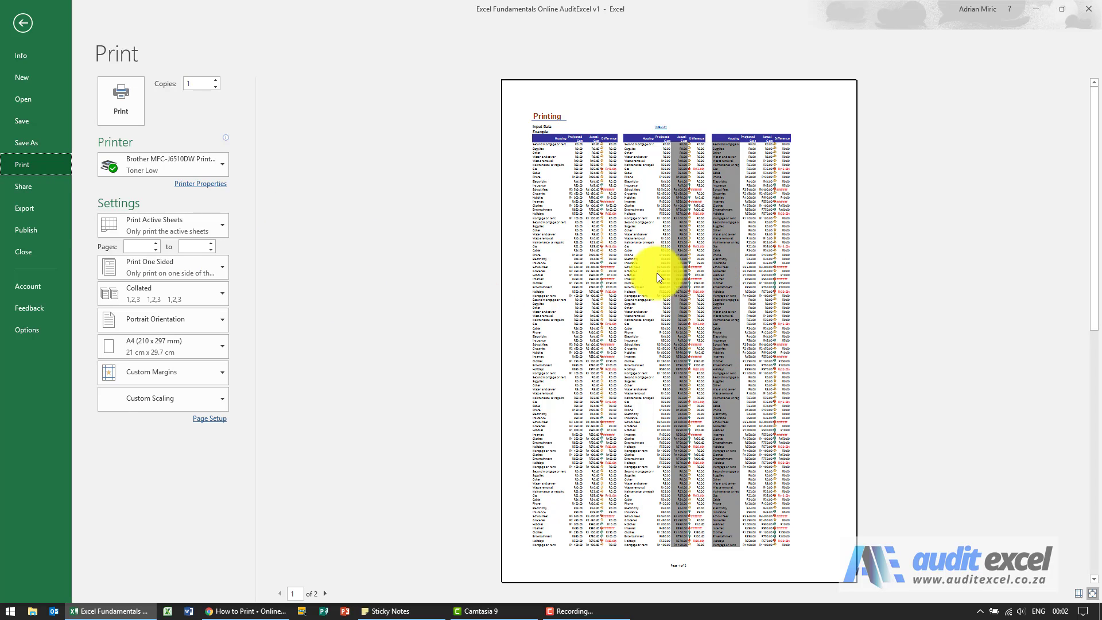
left_click(325, 594)
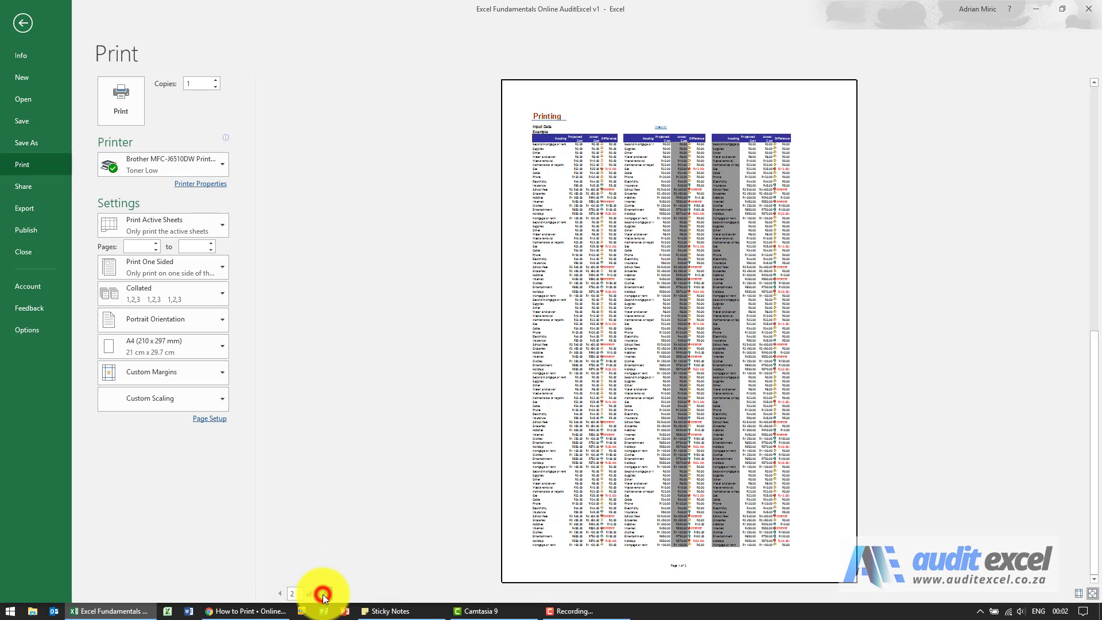
left_click(279, 594)
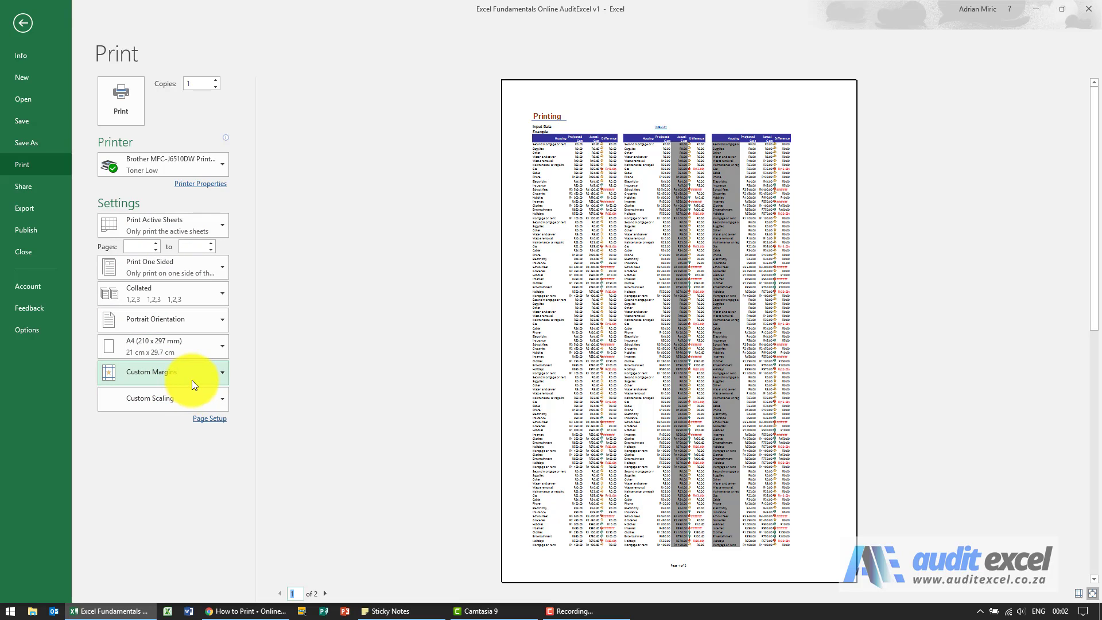
Step: Set the page orientation of the printout to landscape in the page setup
left_click(214, 423)
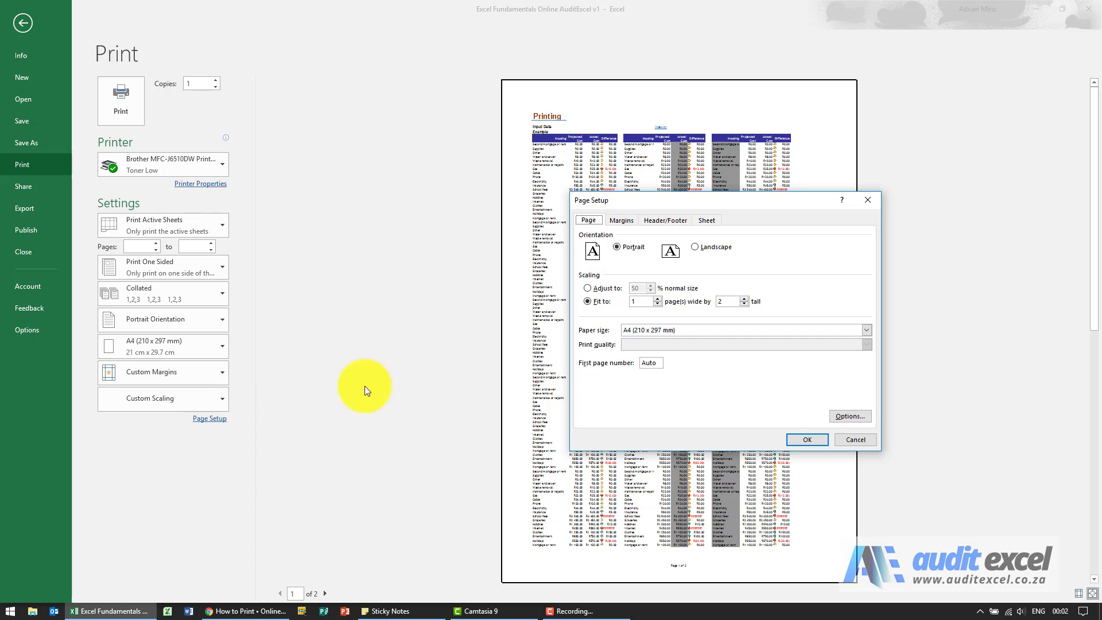
left_click_drag(657, 205, 290, 139)
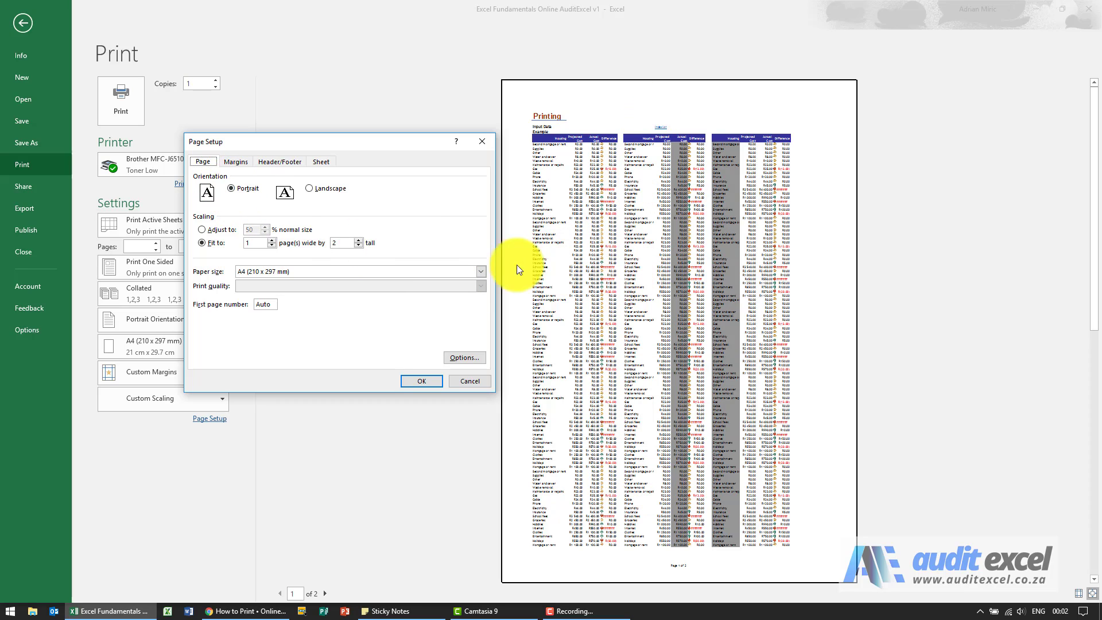
left_click(309, 188)
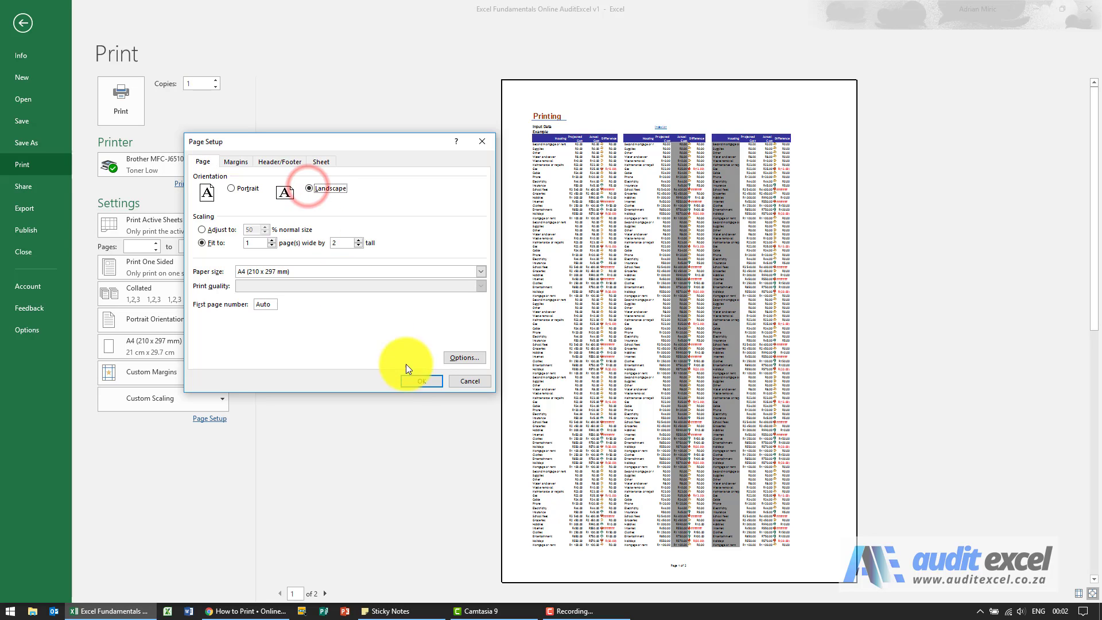
left_click(421, 381)
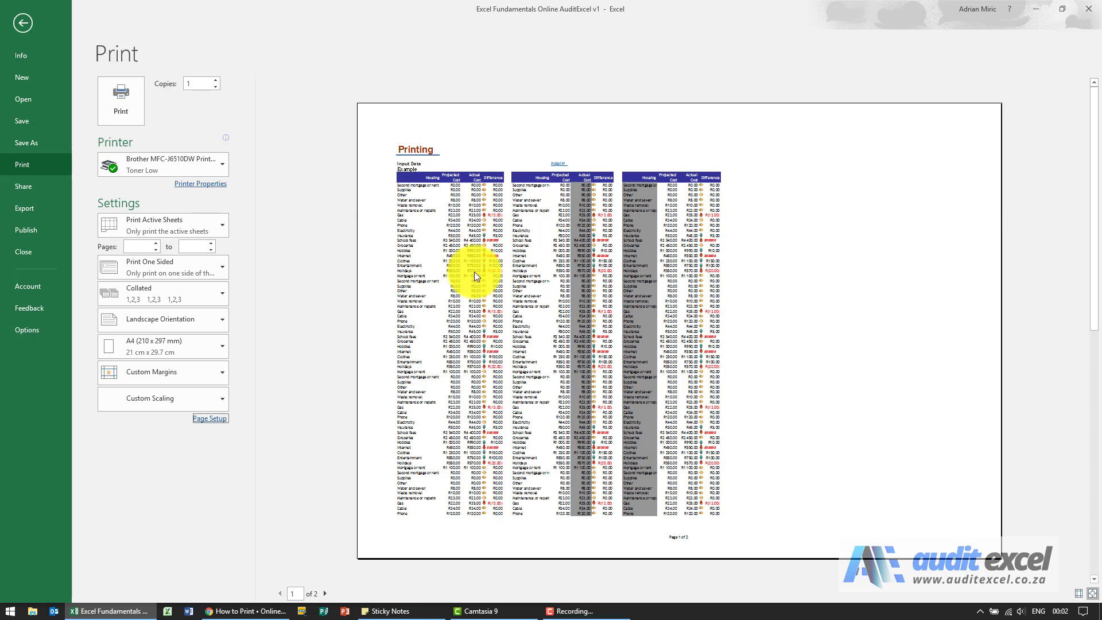
Step: Set the orientation to portrait and the scaling to fit 1 page wide by 1 tall
left_click(210, 418)
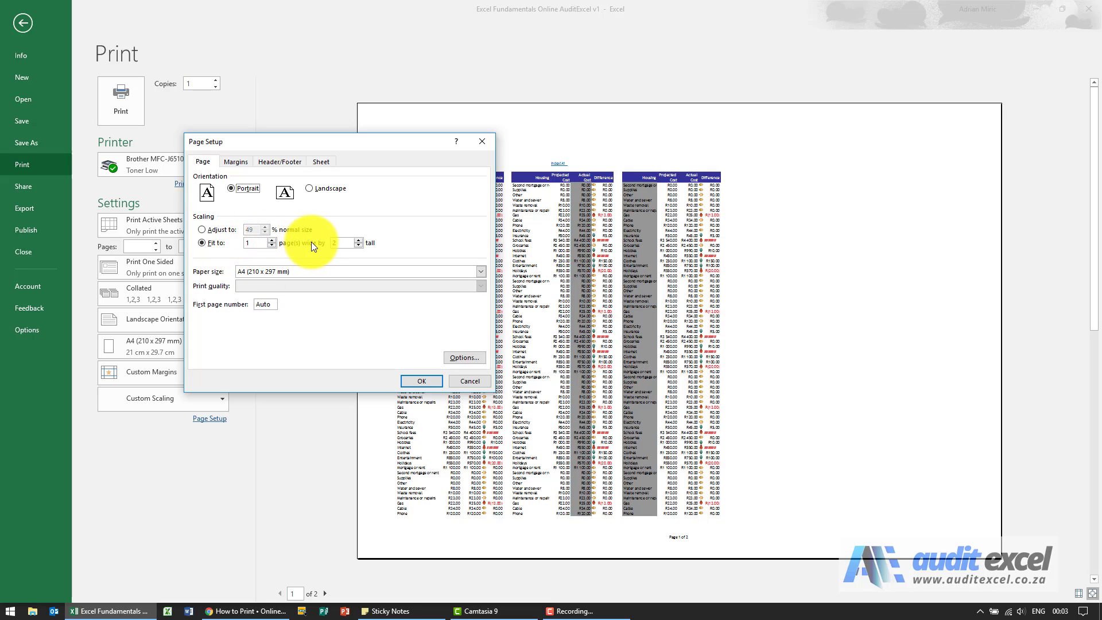
left_click(360, 245)
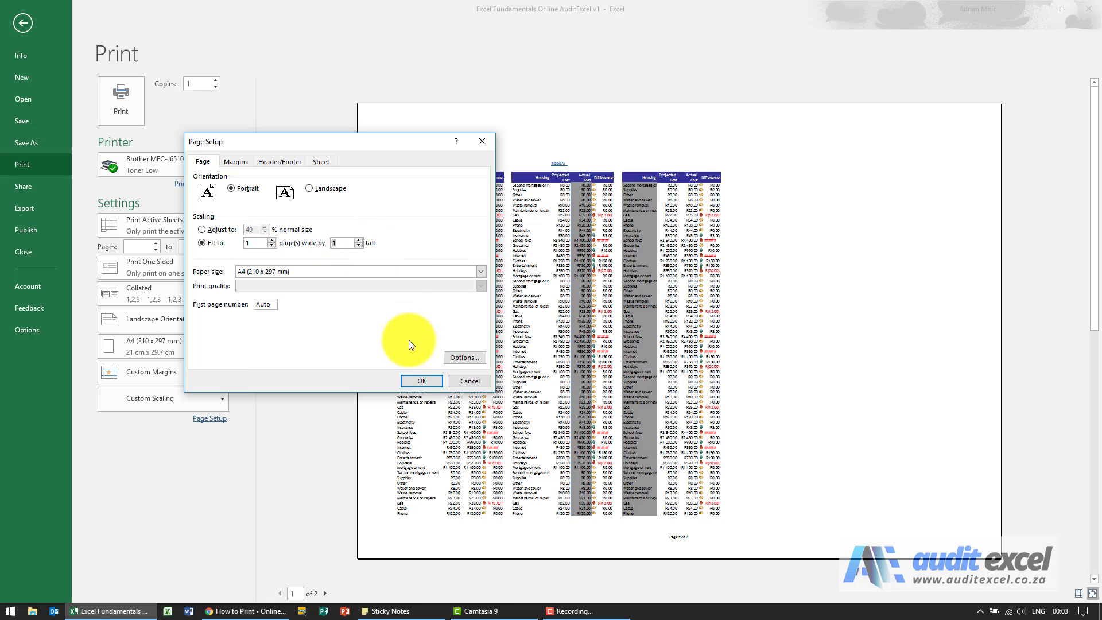
left_click(424, 381)
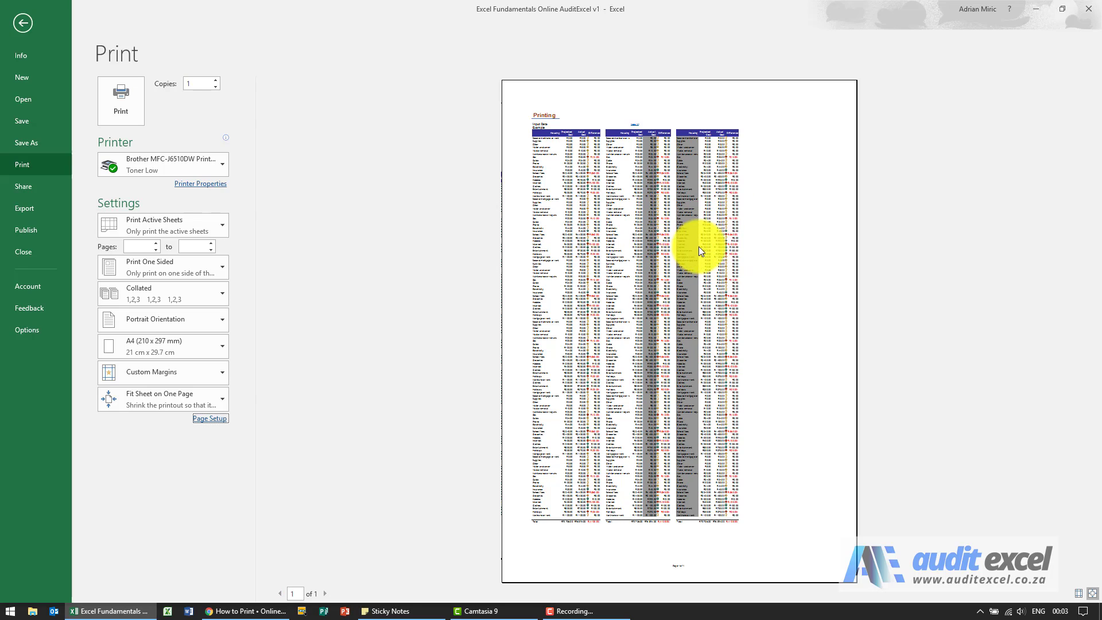
Step: Scale the printout to 50% of normal size and check both pages in the preview
left_click(211, 417)
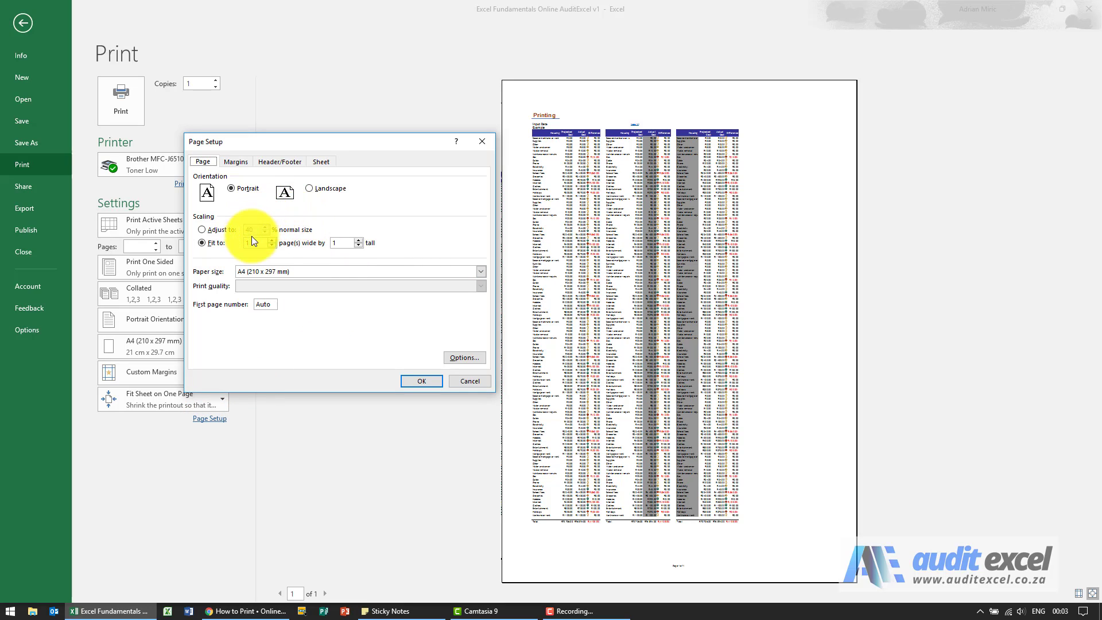
left_click(212, 229)
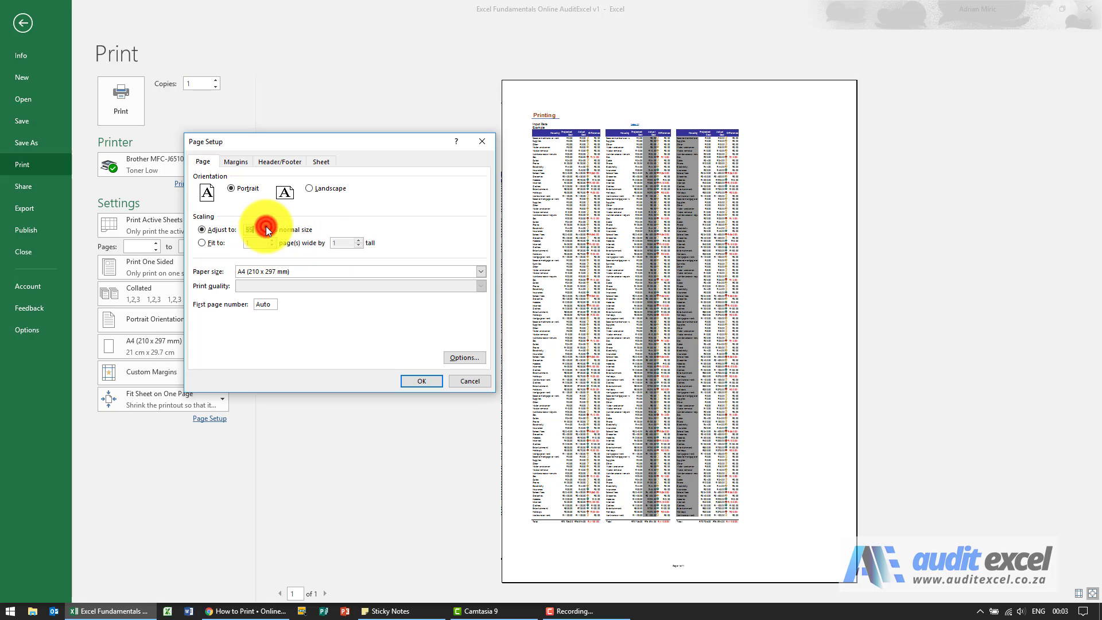
left_click(414, 376)
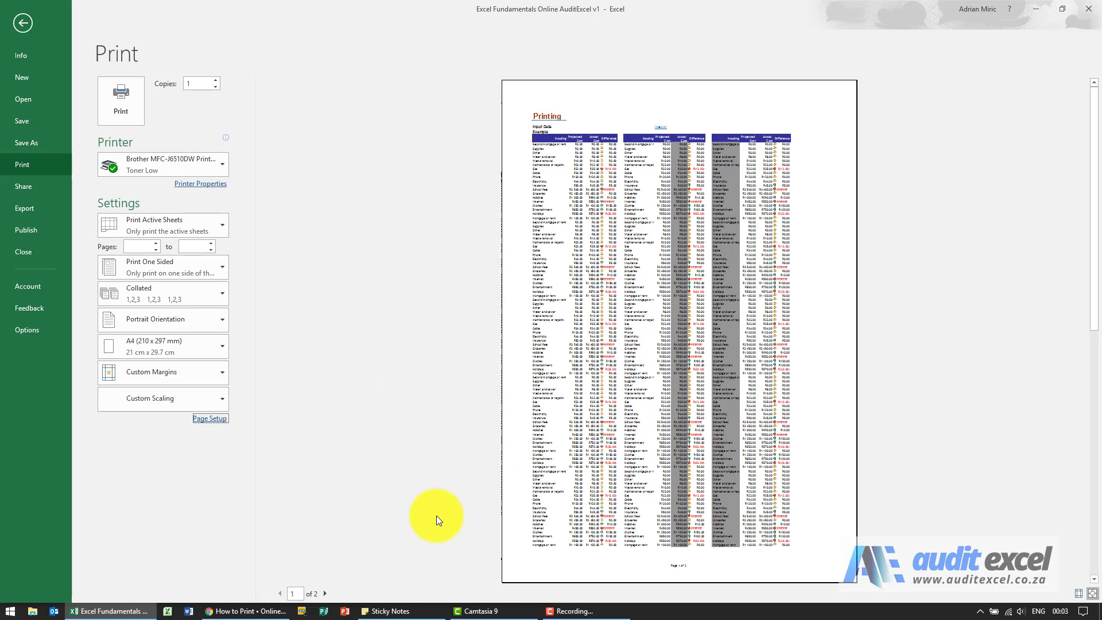
left_click(325, 593)
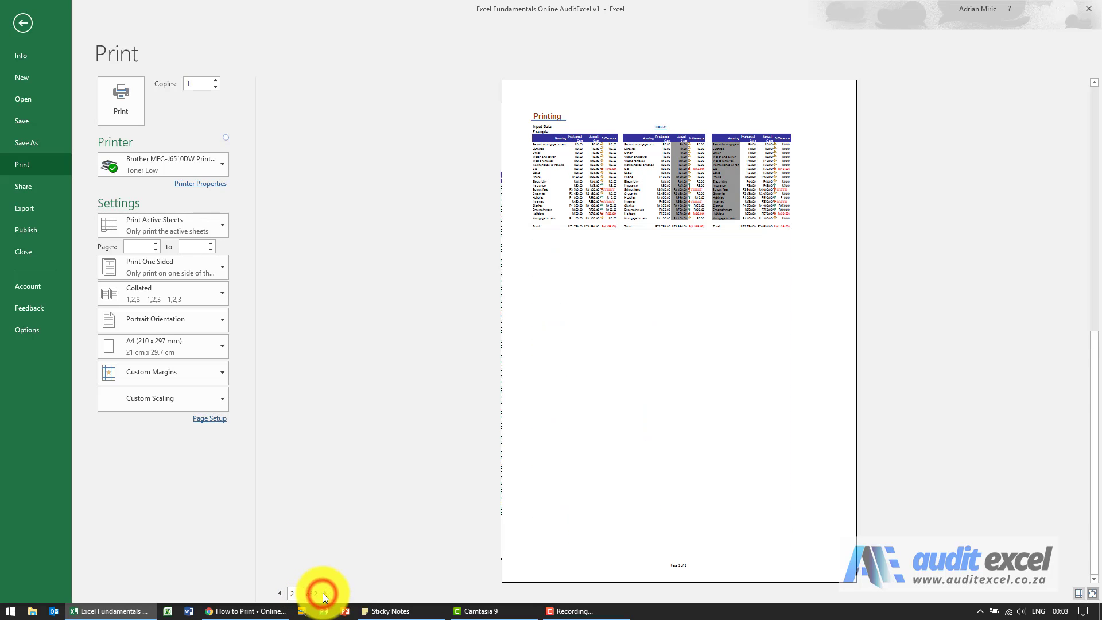
left_click(281, 592)
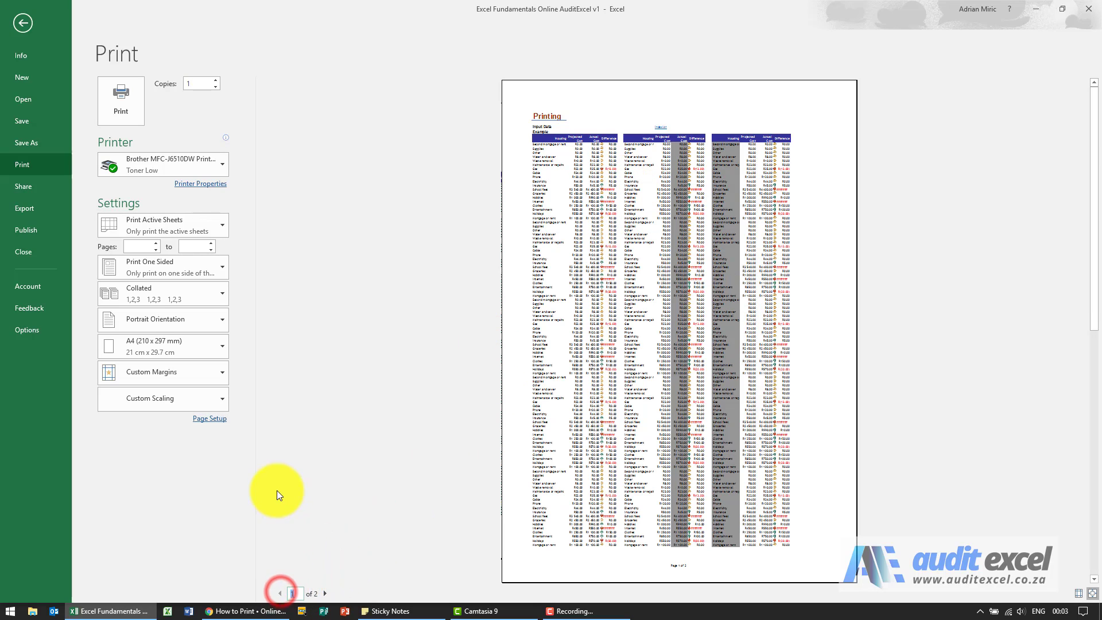
Step: Set the top page margin to 3.4 cm in the page setup
left_click(221, 423)
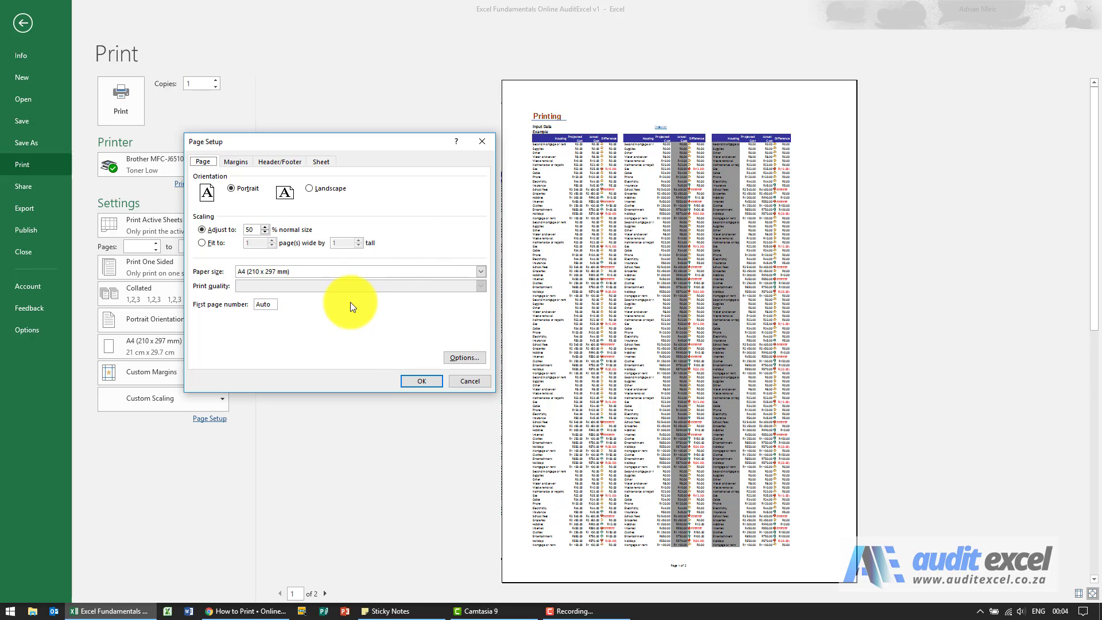
left_click(234, 163)
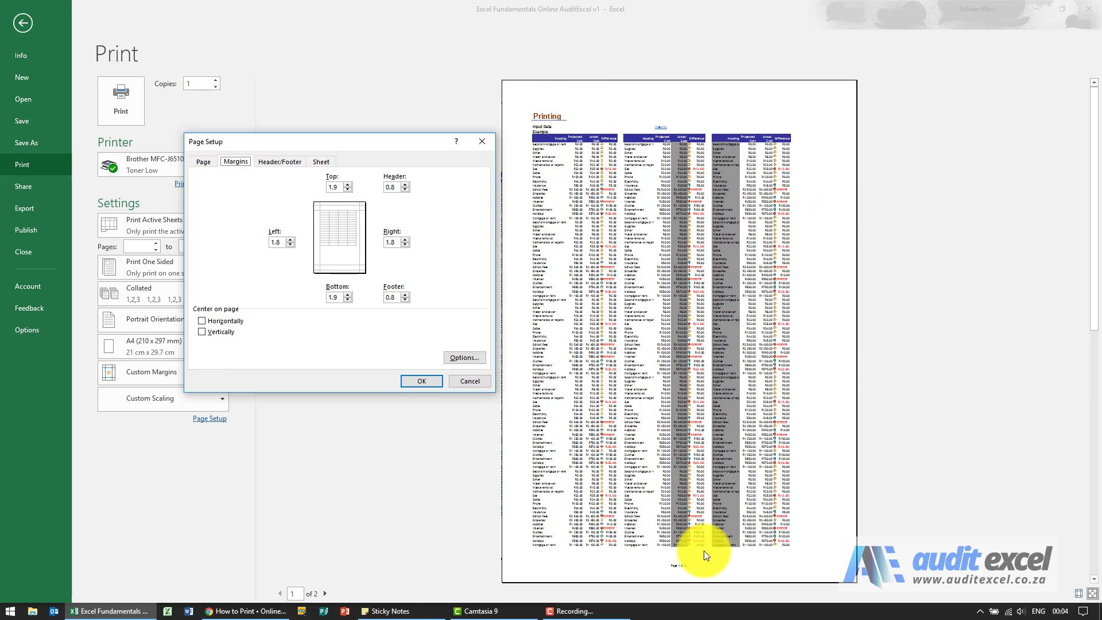
left_click(350, 185)
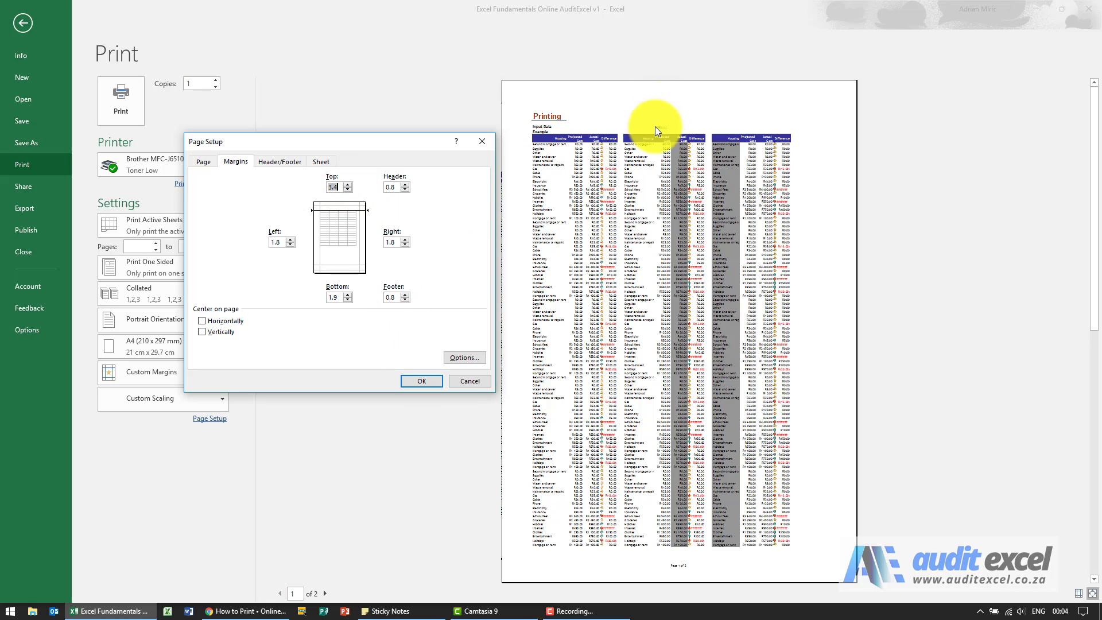
left_click(437, 382)
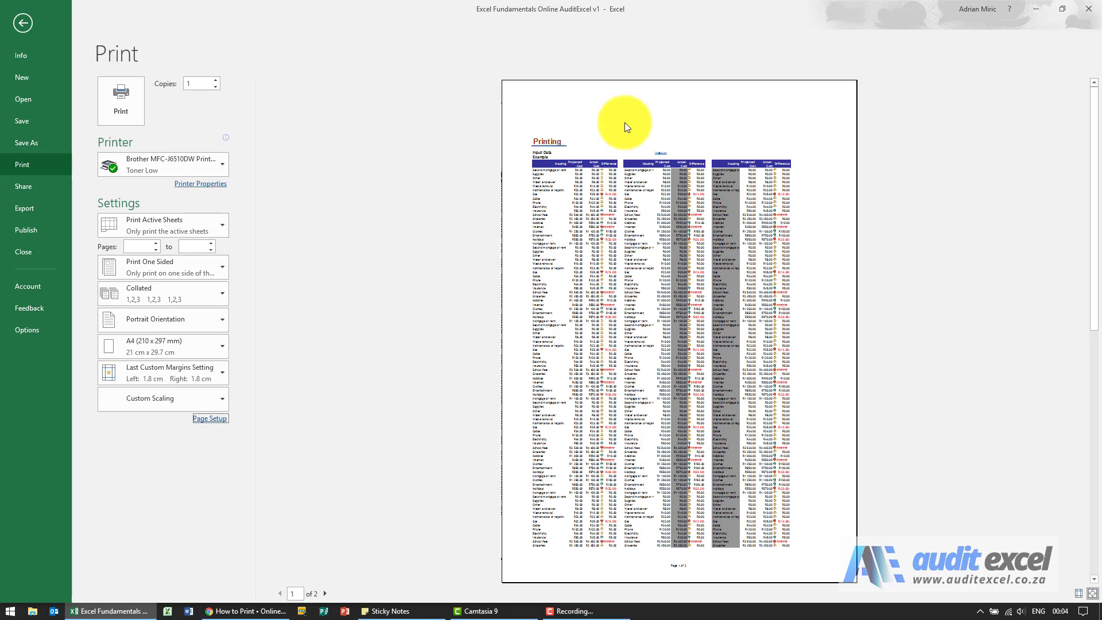
Step: Add the current date code to the left section of the custom footer and apply the page setup
left_click(208, 422)
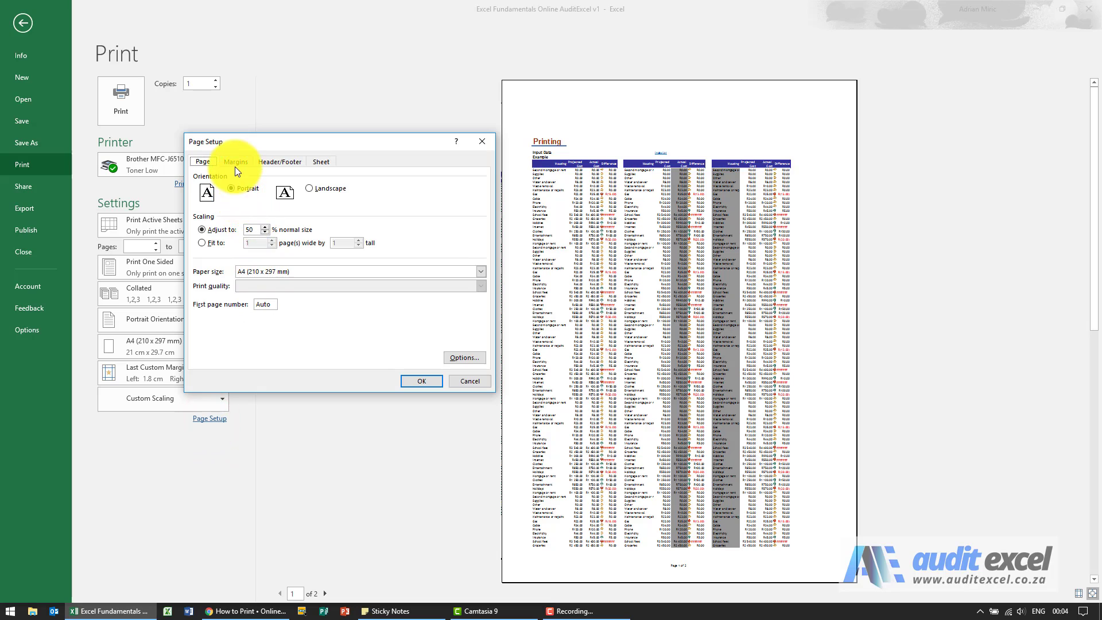
left_click(236, 164)
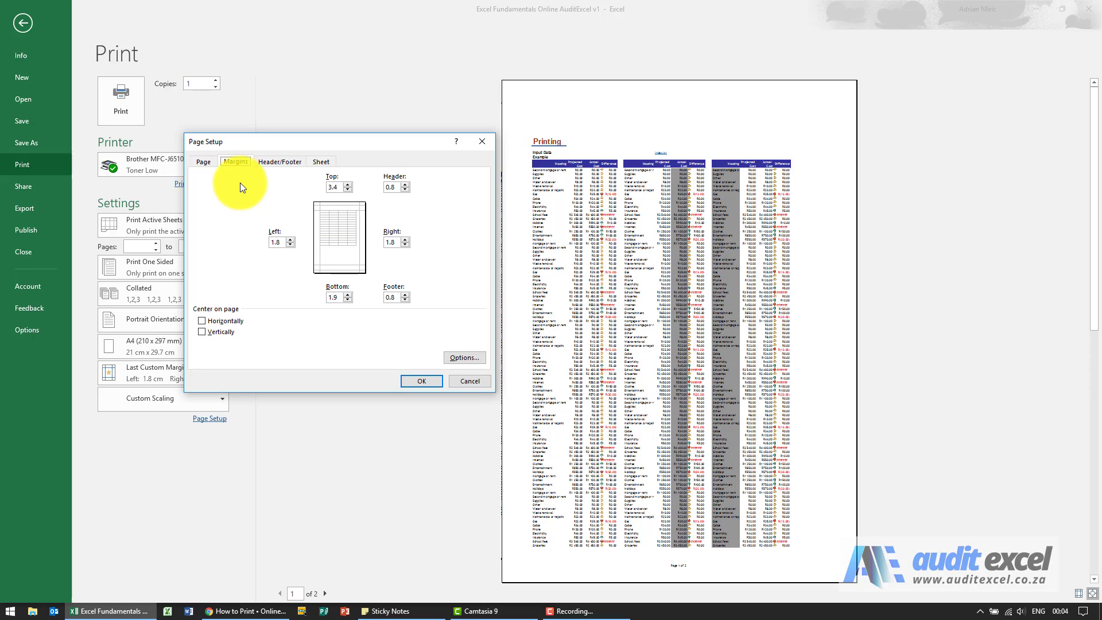
left_click(266, 164)
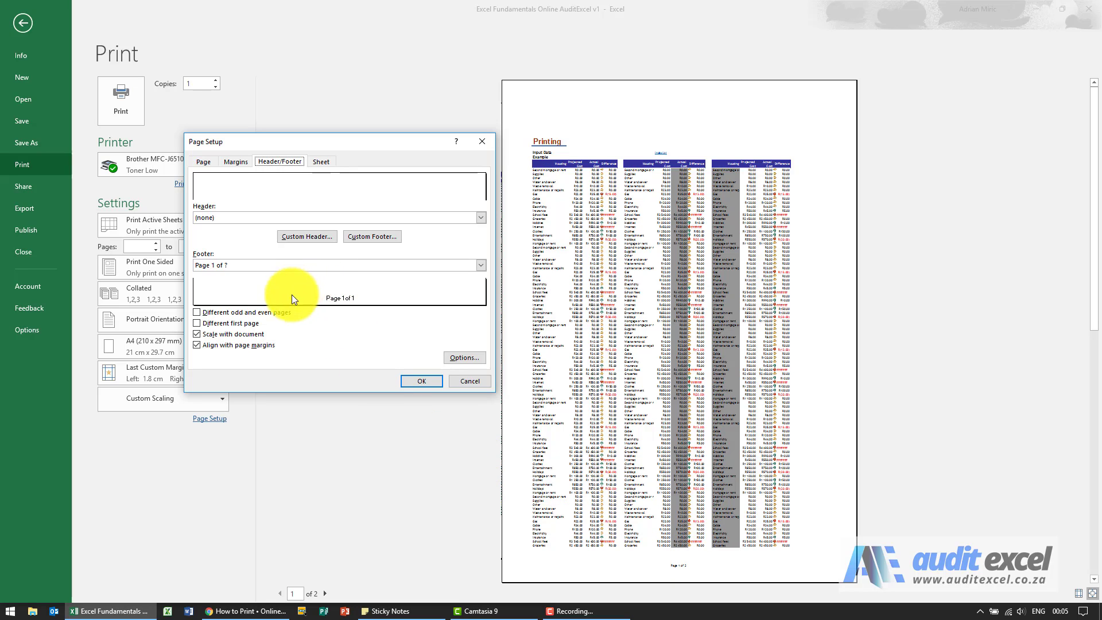
left_click(366, 240)
mouse_move(339, 294)
left_mouse_down()
mouse_move(291, 295)
mouse_move(348, 300)
left_mouse_up()
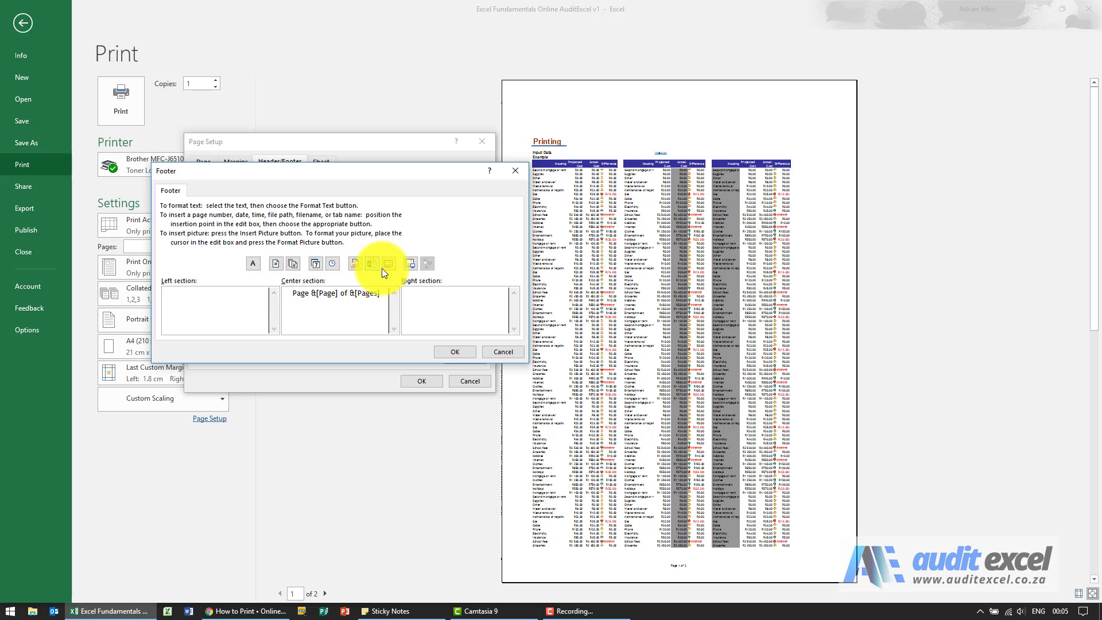
left_click(317, 266)
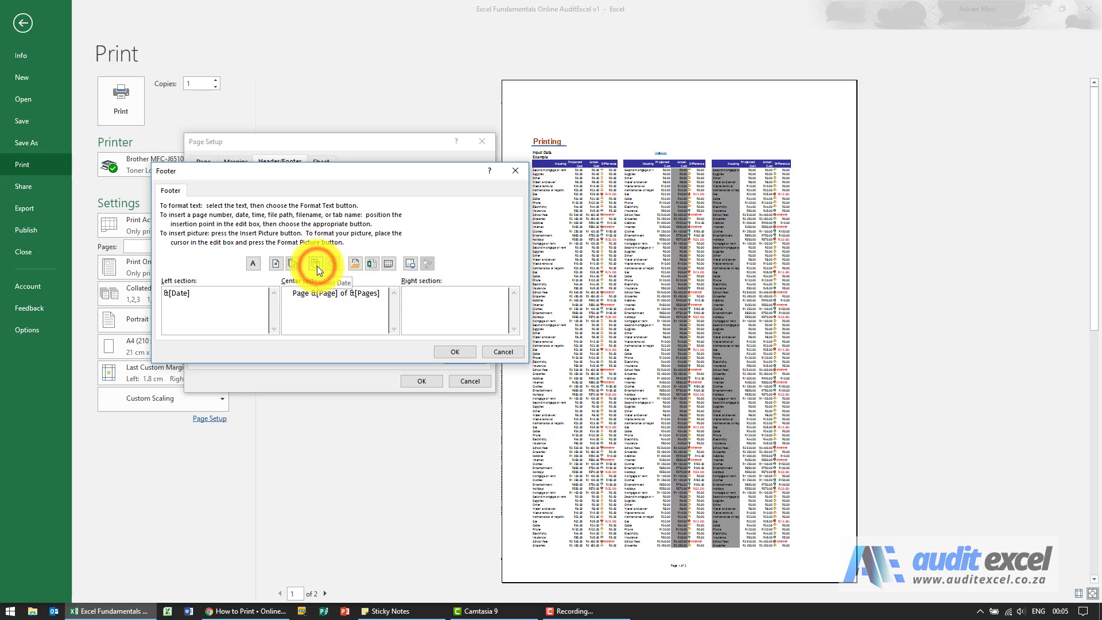
left_click(442, 350)
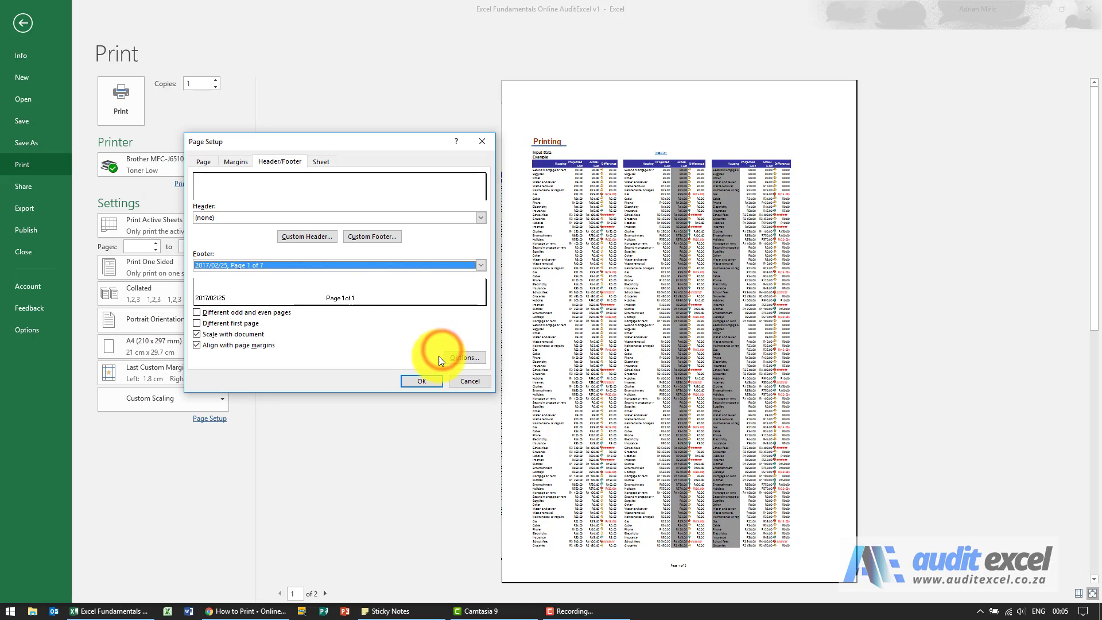
left_click(420, 381)
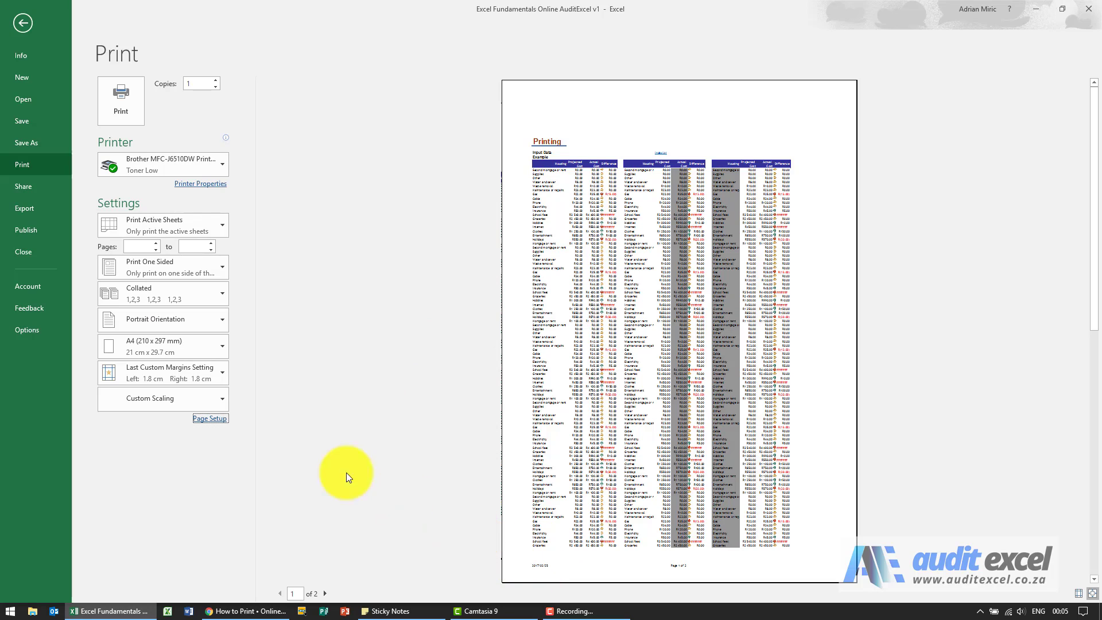
Step: Review the header/footer and sheet print options, compare the "Over, then down" and "Down, then over" page orders, and discard the changes
left_click(215, 422)
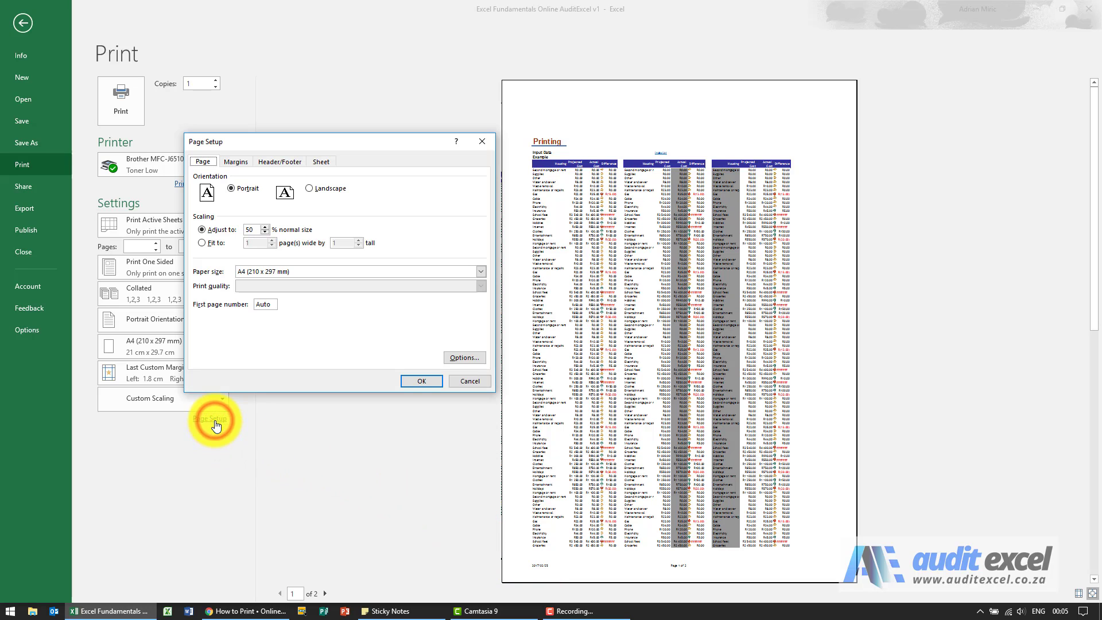
left_click(275, 161)
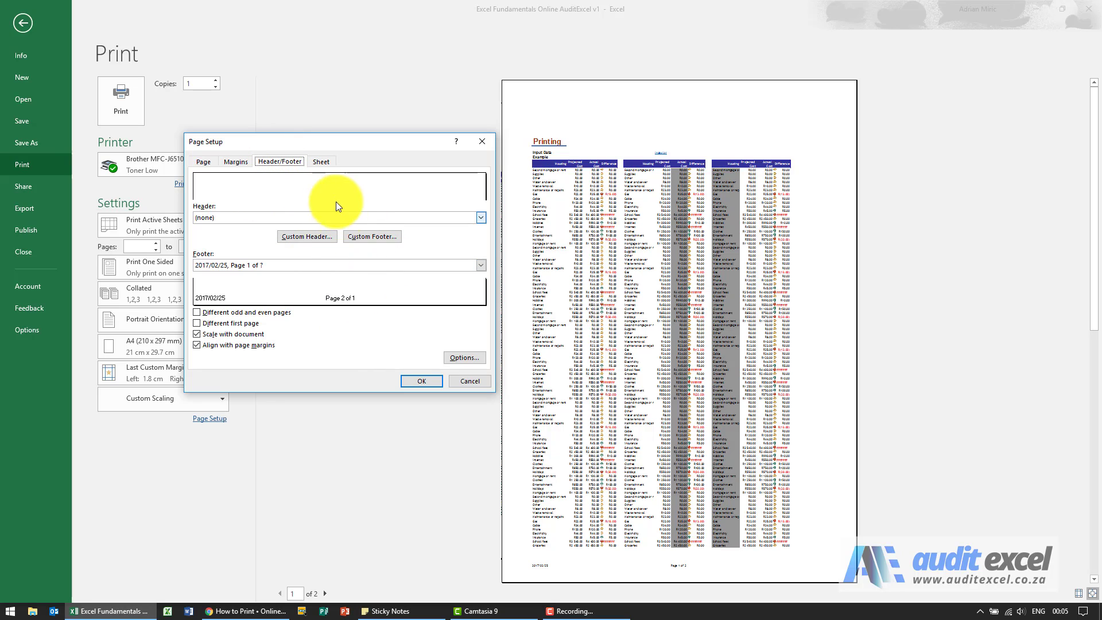
left_click(323, 162)
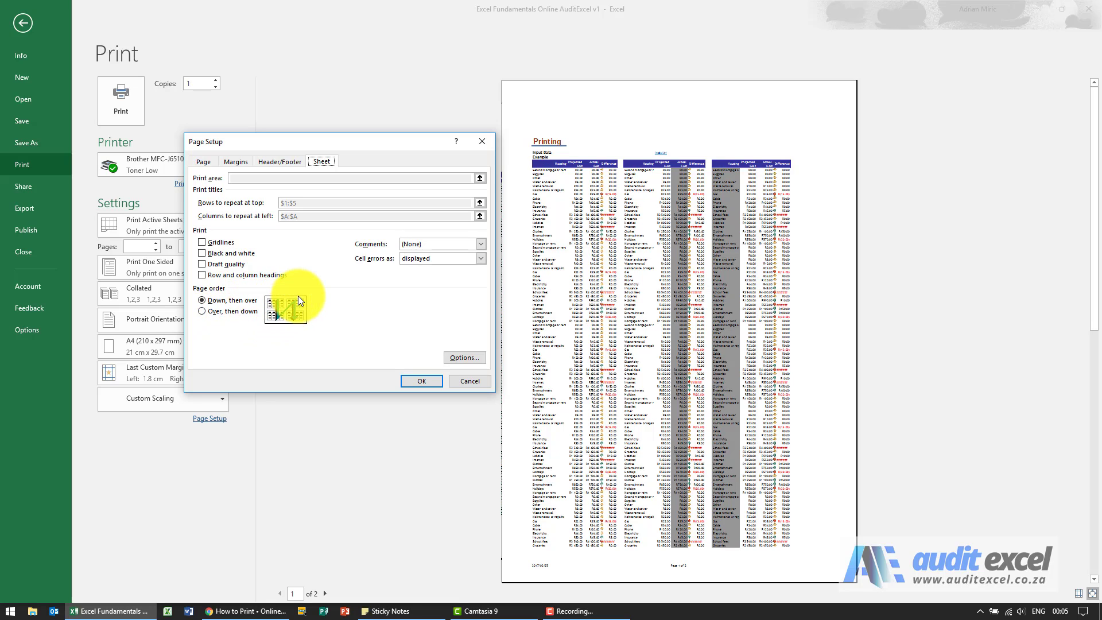
left_click(221, 311)
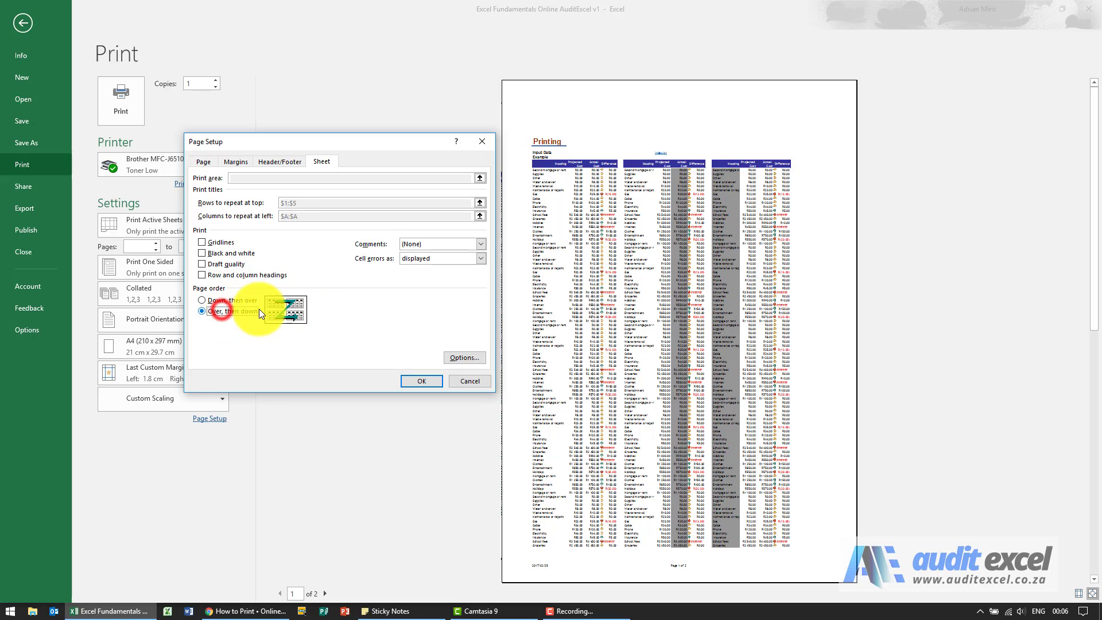
left_click(201, 300)
left_click(460, 376)
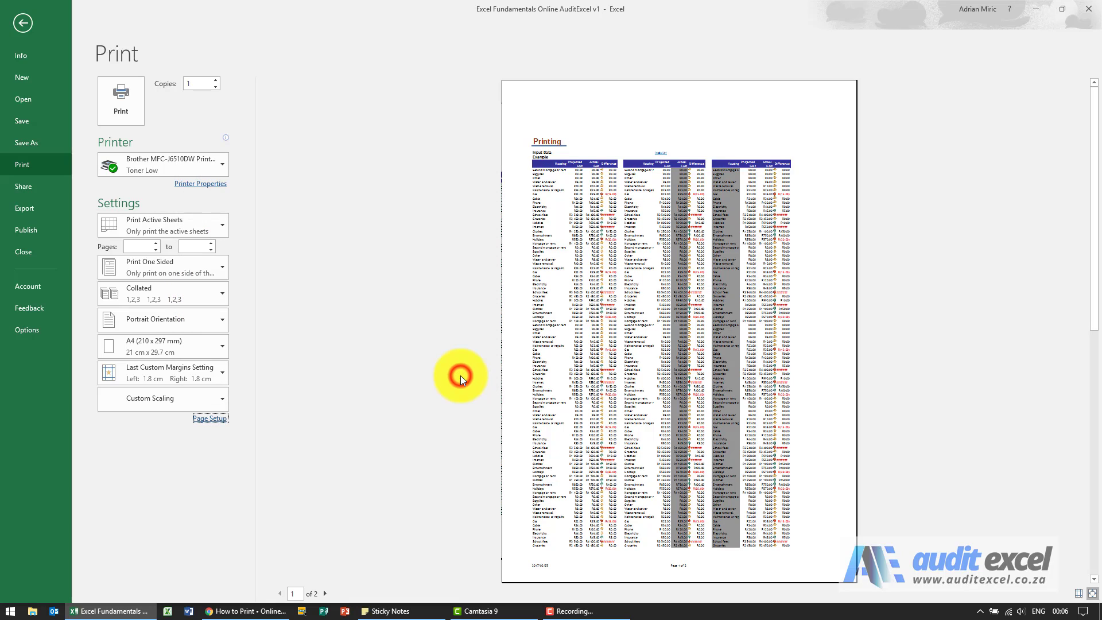